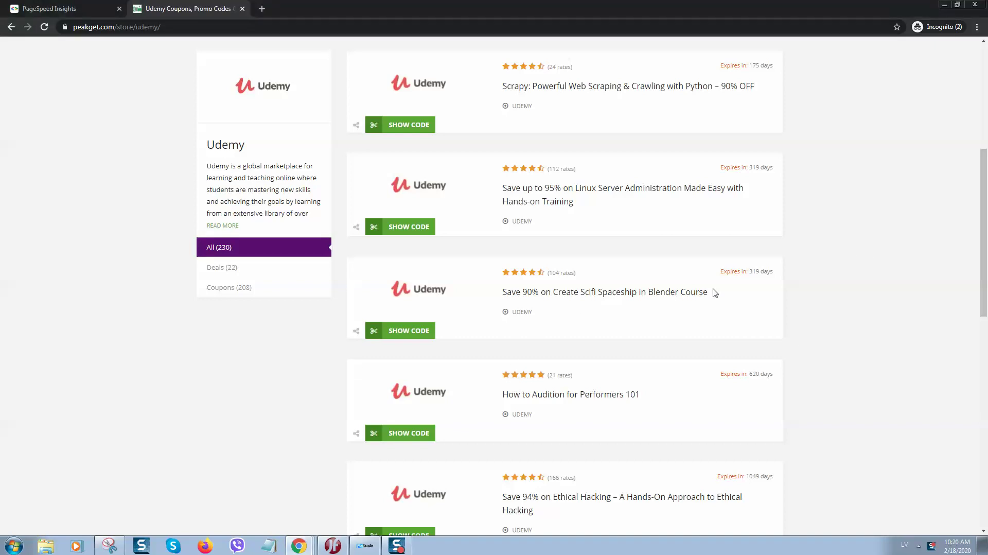
- Browse the Scifi Spaceship Blender and Complete Web Developer Course 2.0 offers
{"action": "left_click", "coordinate": [617, 295]}
{"action": "scroll", "coordinate": [461, 242], "scroll_direction": "down", "scroll_amount": 13}
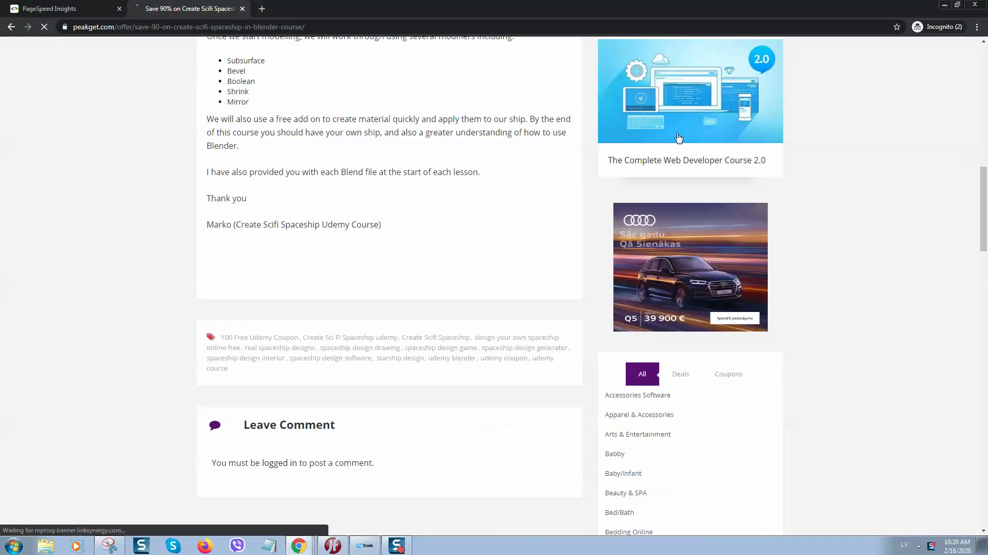
{"action": "left_click", "coordinate": [679, 138]}
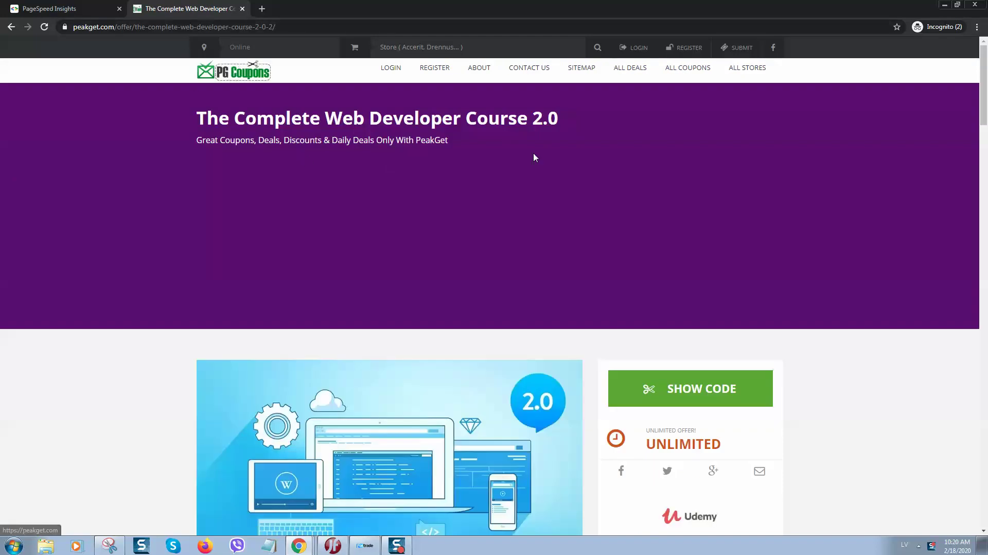
{"action": "scroll", "coordinate": [525, 221], "scroll_direction": "down", "scroll_amount": 11}
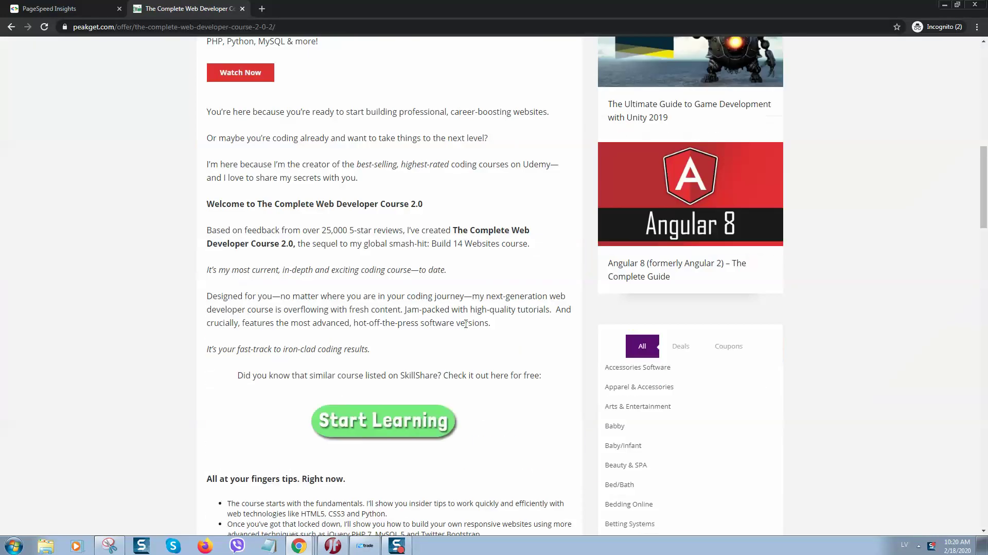
{"action": "scroll", "coordinate": [584, 225], "scroll_direction": "up", "scroll_amount": 1}
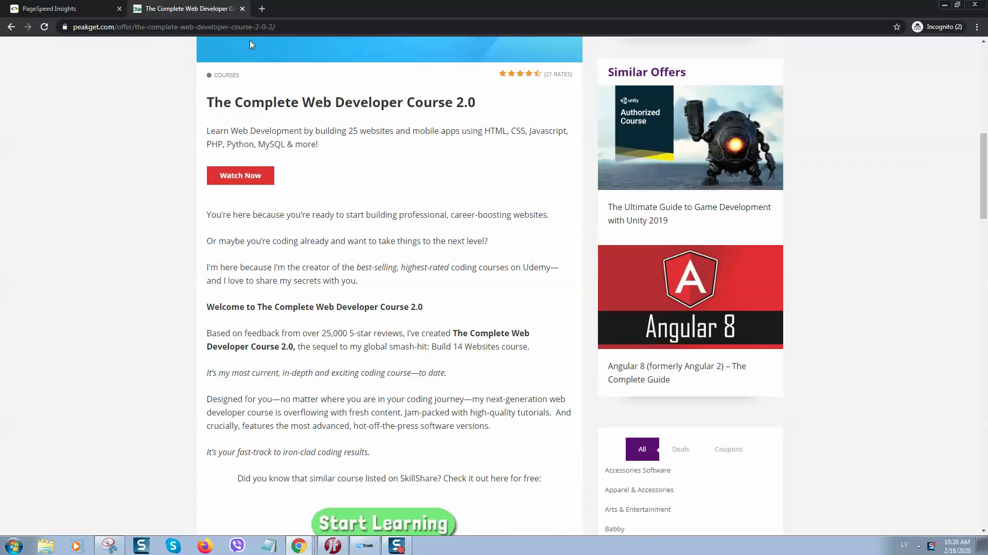
- Go to hotels-scaner.com and view its Car Rental page
{"action": "left_click", "coordinate": [260, 28]}
{"action": "type", "text": "hotels"}
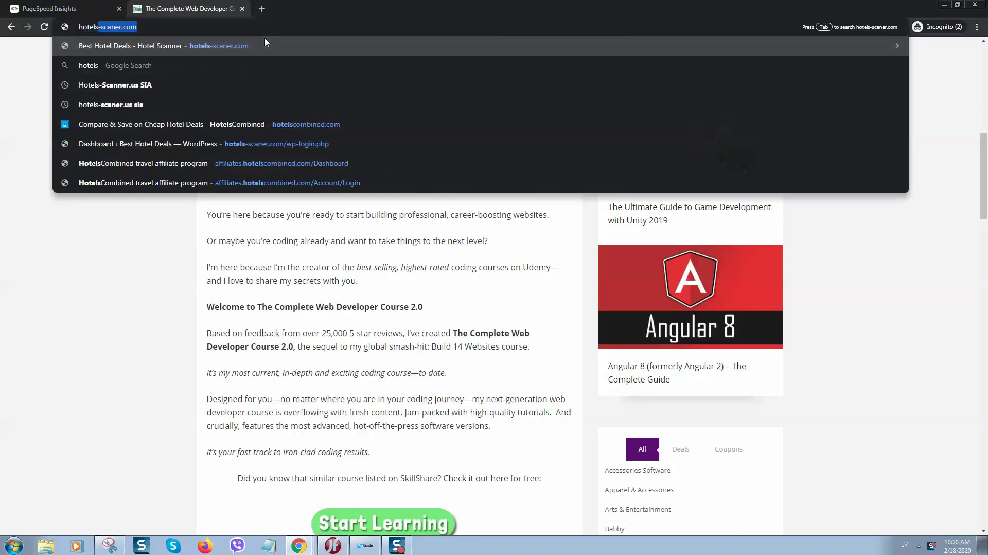
{"action": "key", "text": "Return"}
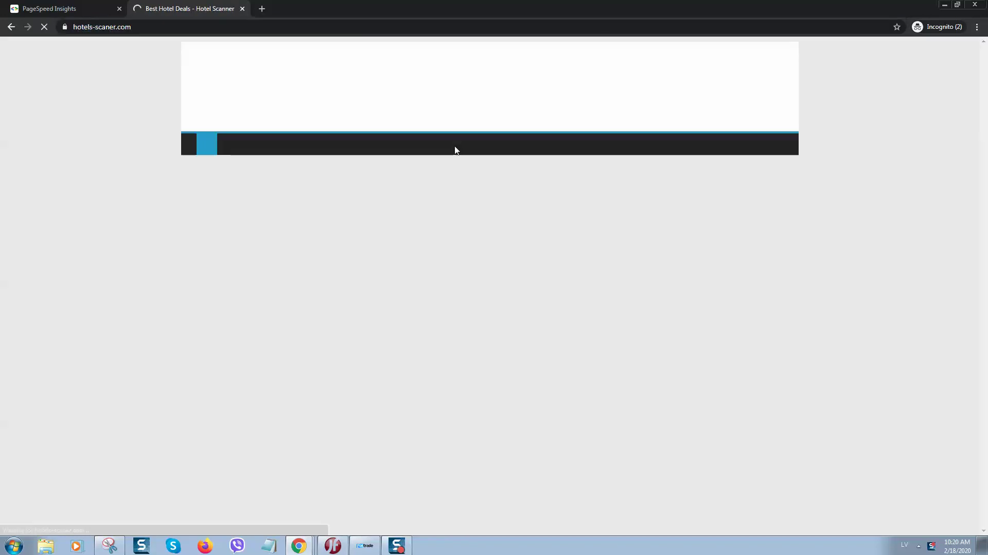
{"action": "scroll", "coordinate": [449, 211], "scroll_direction": "down", "scroll_amount": 3}
{"action": "scroll", "coordinate": [448, 211], "scroll_direction": "up", "scroll_amount": 3}
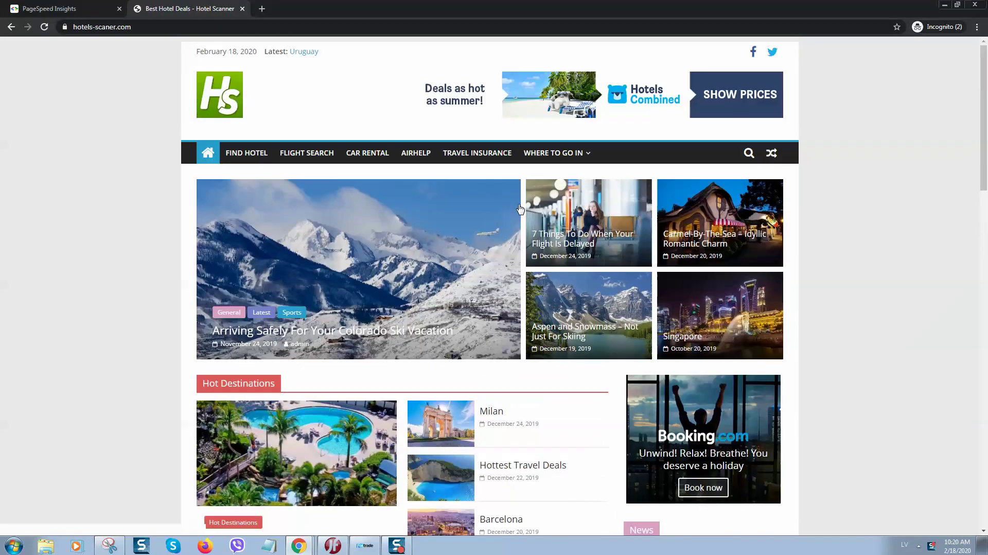
{"action": "left_click", "coordinate": [368, 156]}
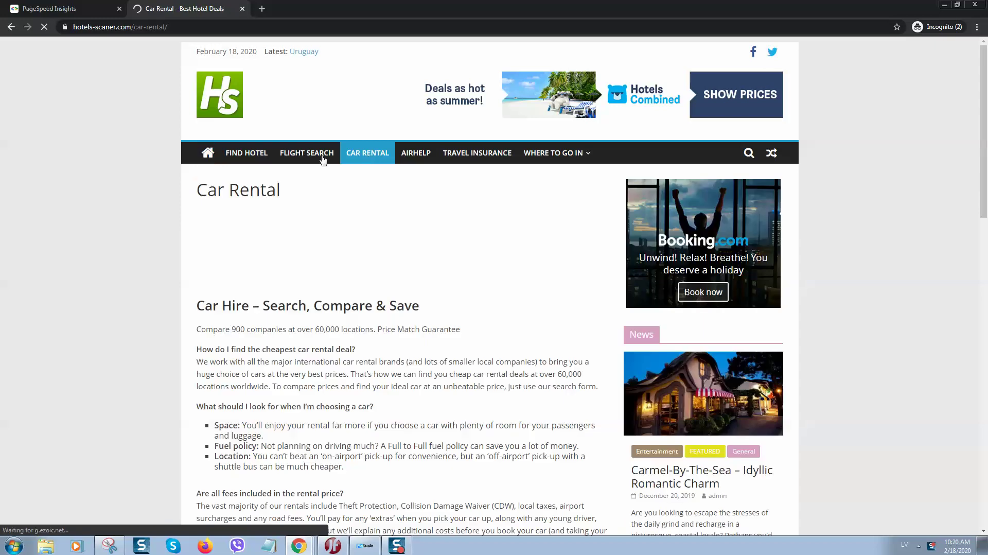
{"action": "scroll", "coordinate": [798, 219], "scroll_direction": "down", "scroll_amount": 6}
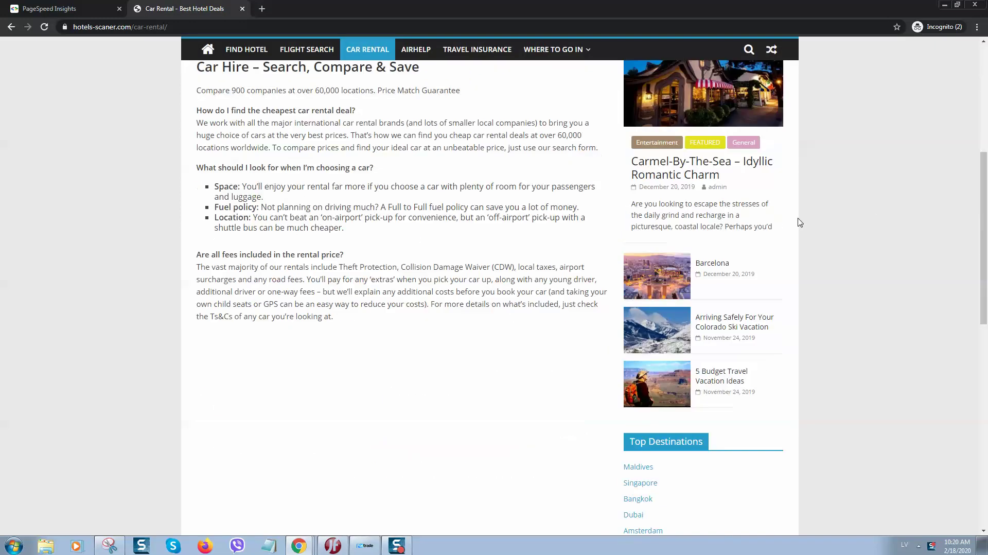
{"action": "scroll", "coordinate": [799, 219], "scroll_direction": "up", "scroll_amount": 6}
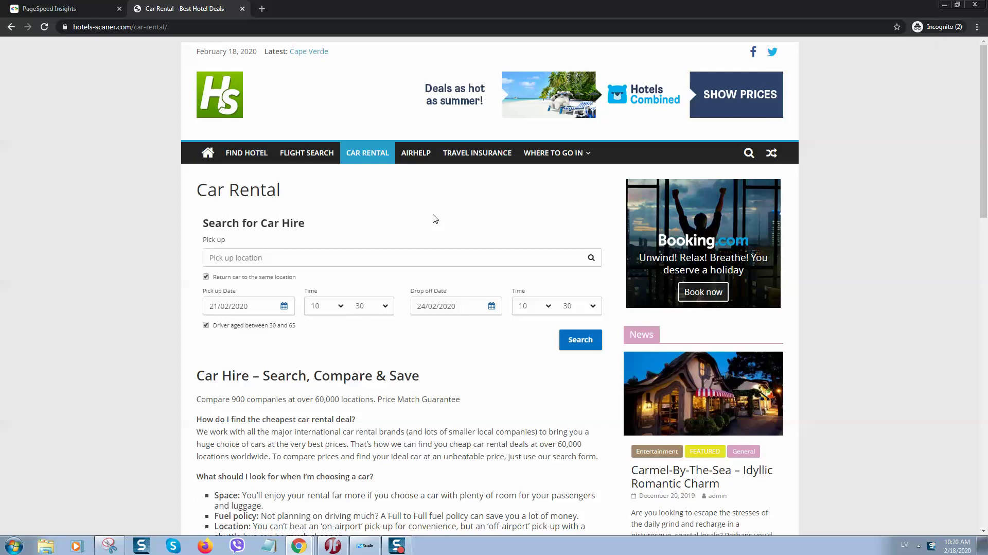
- Enter 'PHP and MYSQL' in the address bar, dismiss the suggestions, and close the incognito window
{"action": "left_click", "coordinate": [253, 28]}
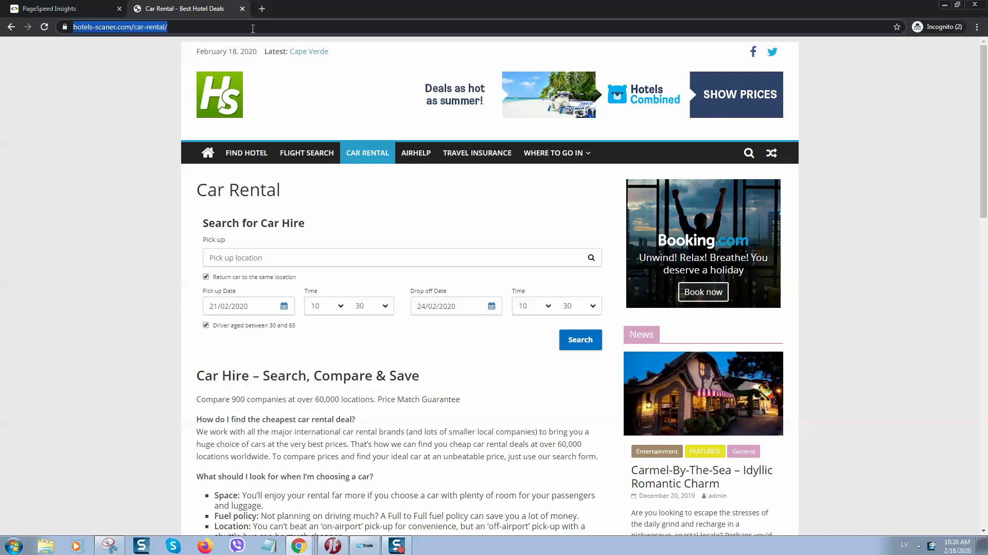
{"action": "type", "text": "PH"}
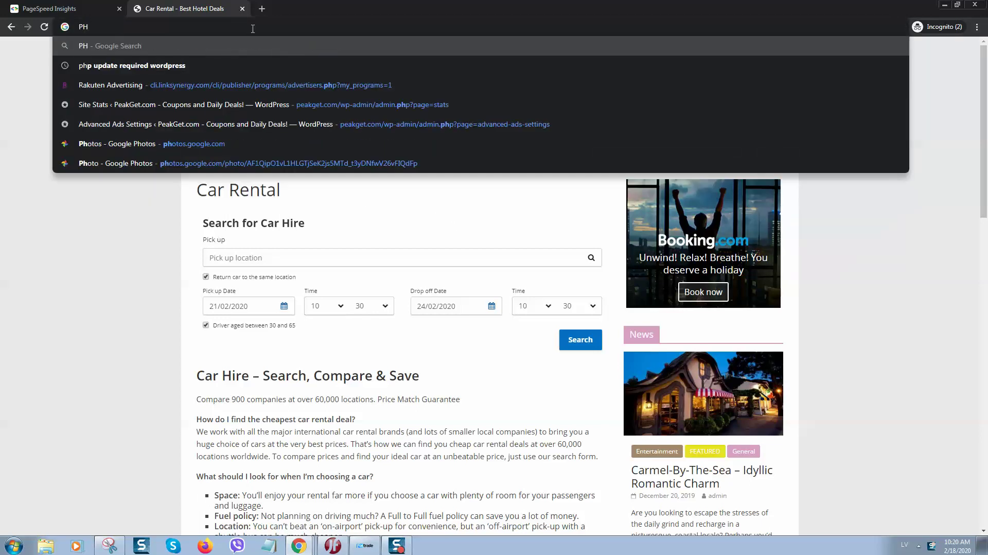
{"action": "type", "text": "P  and MYSQL"}
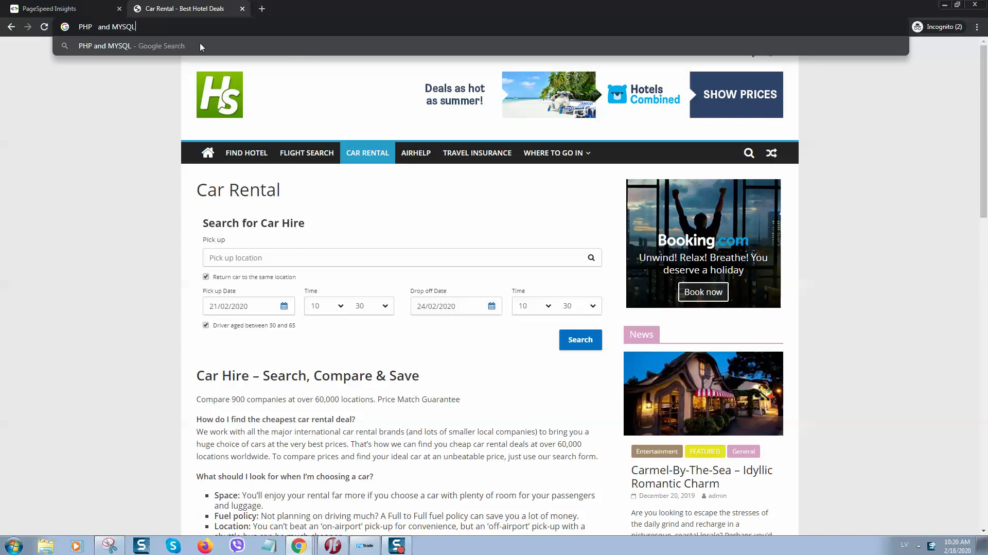
{"action": "key", "text": "ctrl+a"}
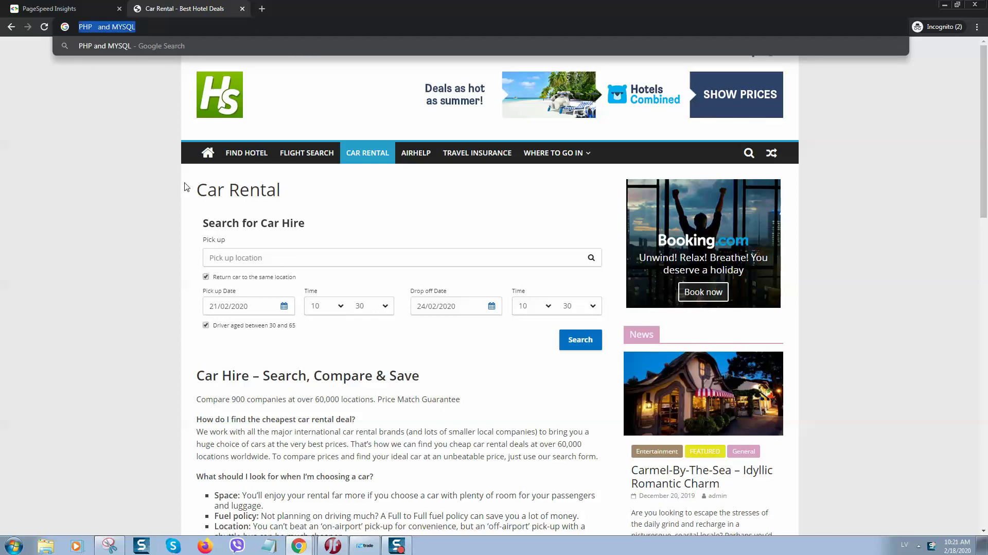
{"action": "left_click", "coordinate": [120, 165]}
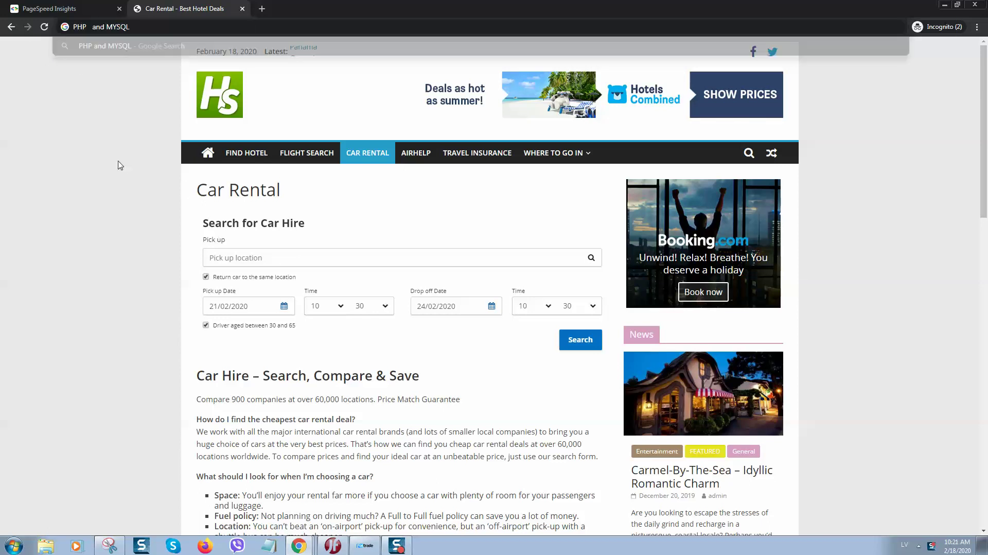
{"action": "left_click", "coordinate": [975, 4]}
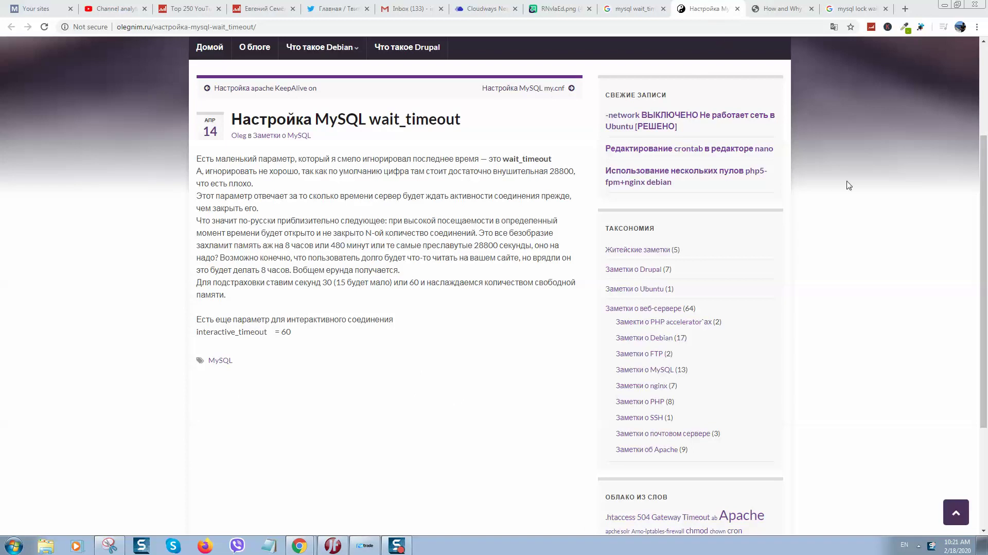
- Read the wait_timeout article and its interactive_timeout mention, then go to the Cloudways servers page
{"action": "key", "text": "alt+shift"}
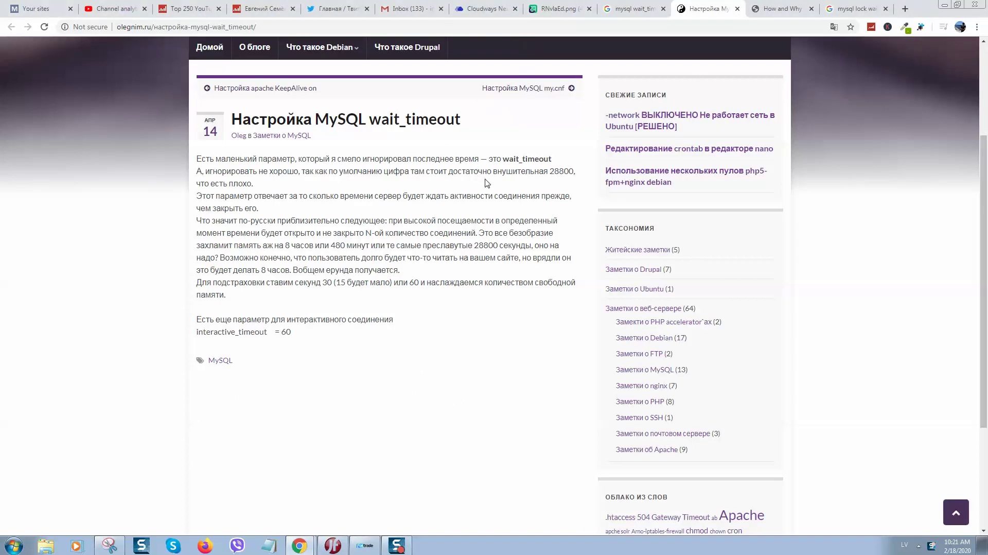
{"action": "left_click_drag", "start_coordinate": [197, 332], "coordinate": [268, 332]}
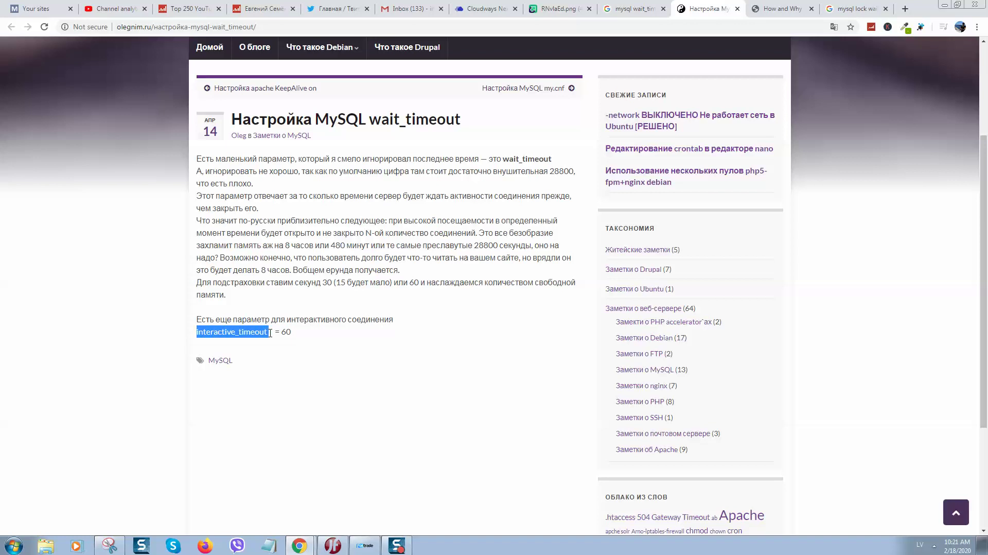
{"action": "left_click", "coordinate": [464, 324]}
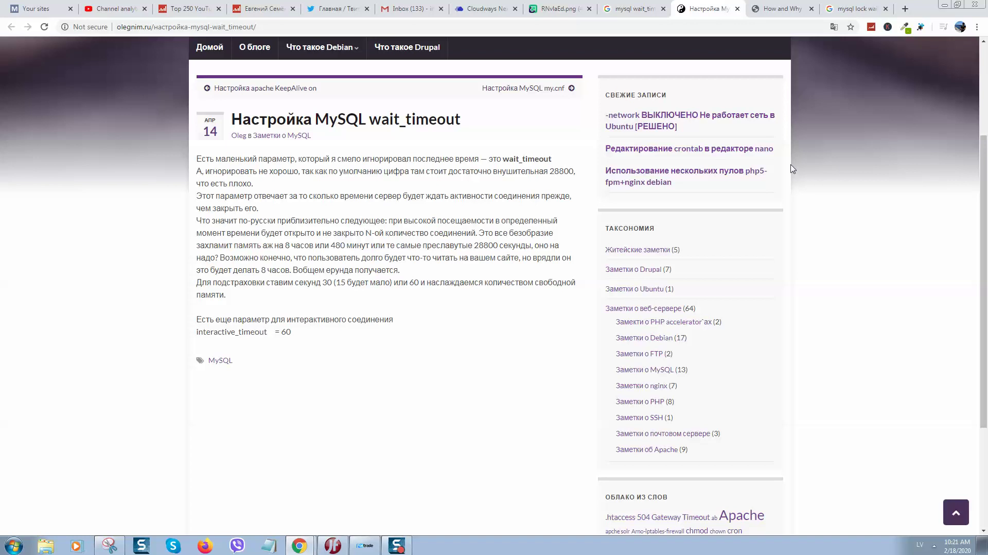
{"action": "mouse_move", "coordinate": [353, 48]}
{"action": "left_click", "coordinate": [466, 11]}
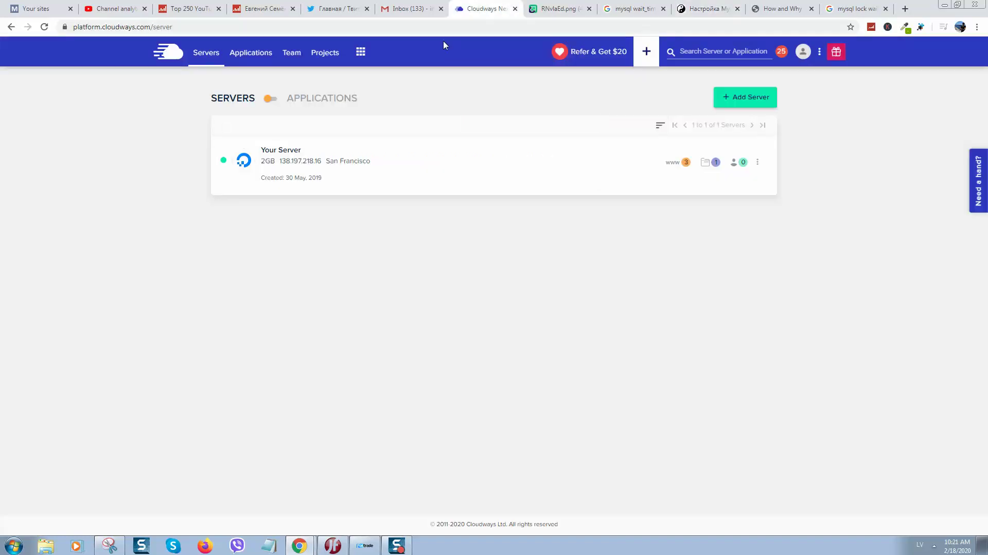
- Select and deselect the Cloudways page address, then launch the screen capture tool
{"action": "left_click", "coordinate": [122, 28]}
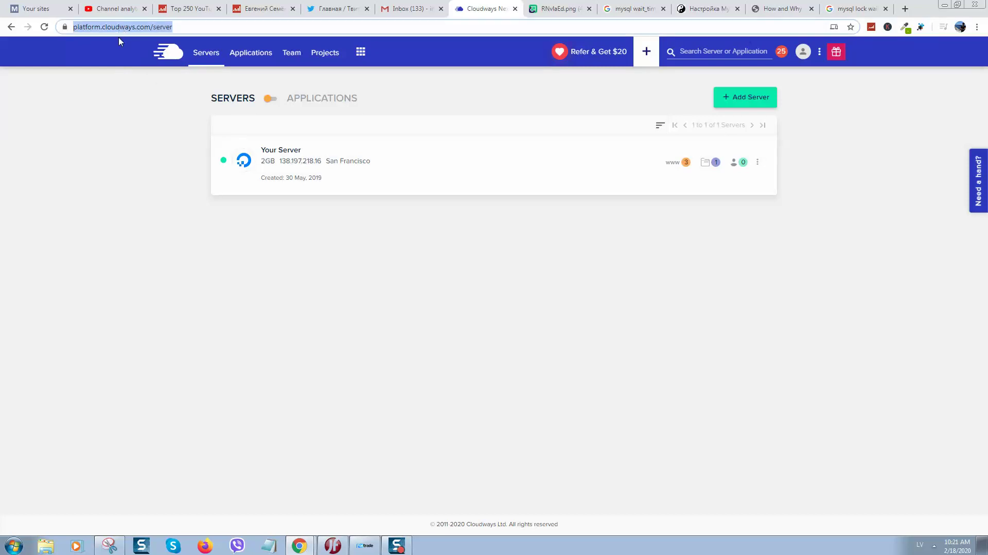
{"action": "left_click", "coordinate": [147, 158]}
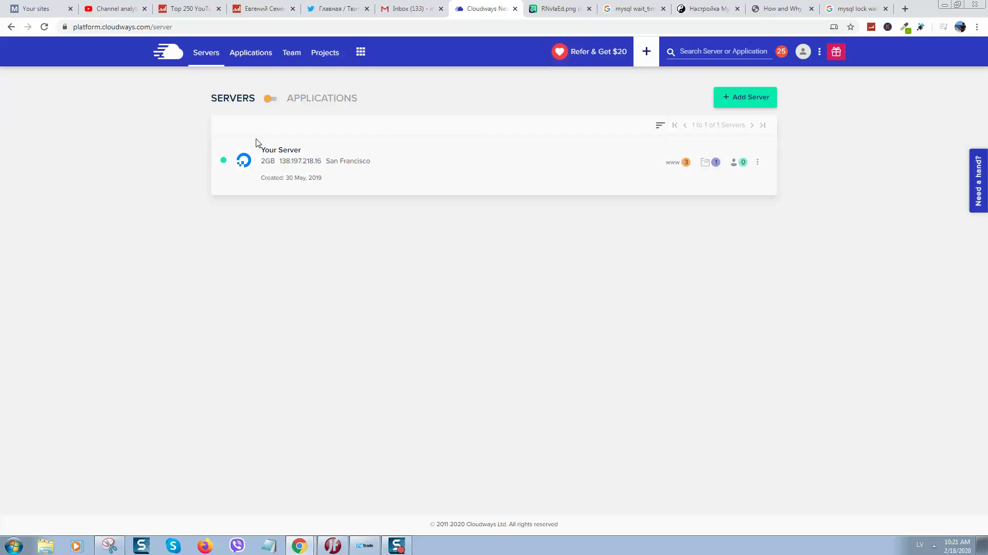
{"action": "left_click", "coordinate": [396, 532]}
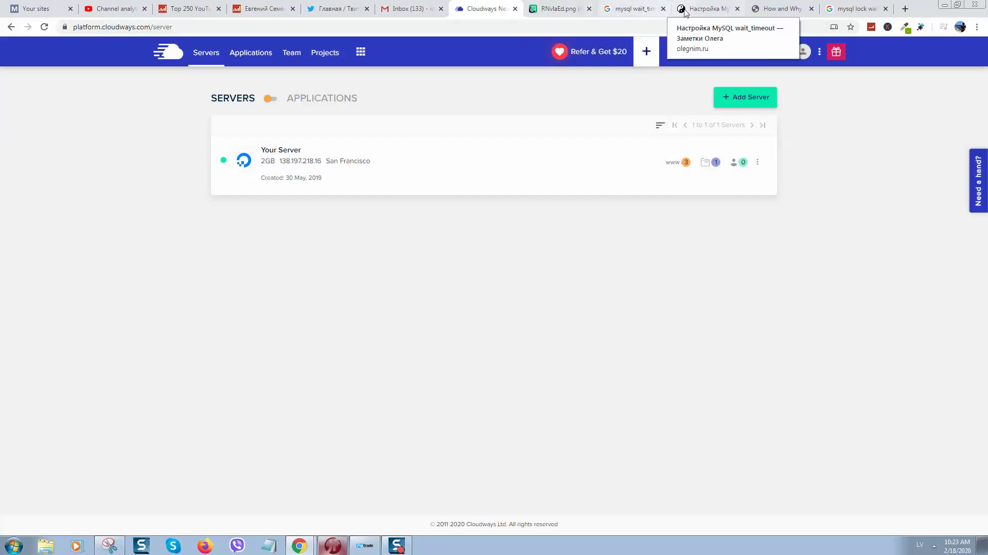
- Review the wait_timeout search results, articles and the 28800 variables screenshot, then return to Cloudways
{"action": "left_click", "coordinate": [624, 12]}
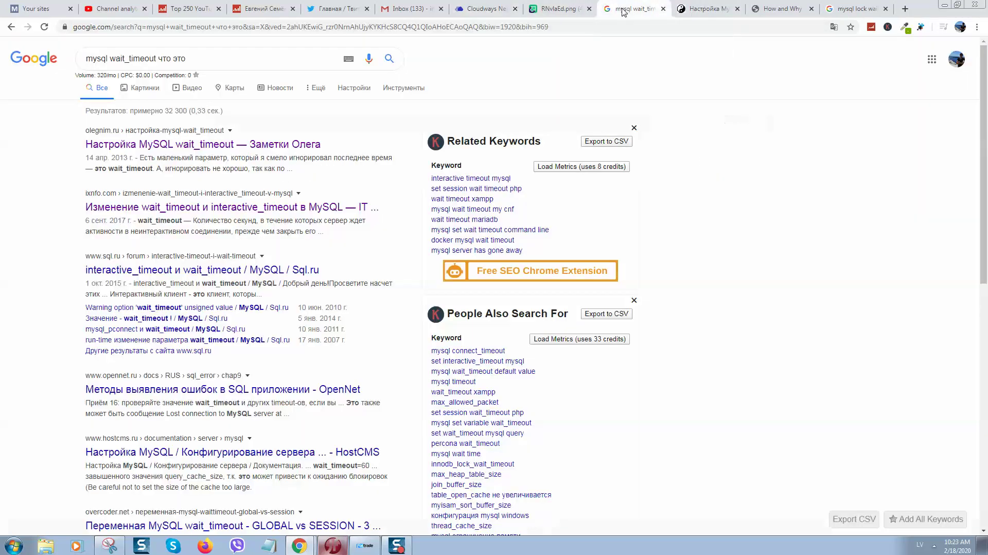
{"action": "left_click", "coordinate": [705, 10]}
{"action": "left_click", "coordinate": [776, 11]}
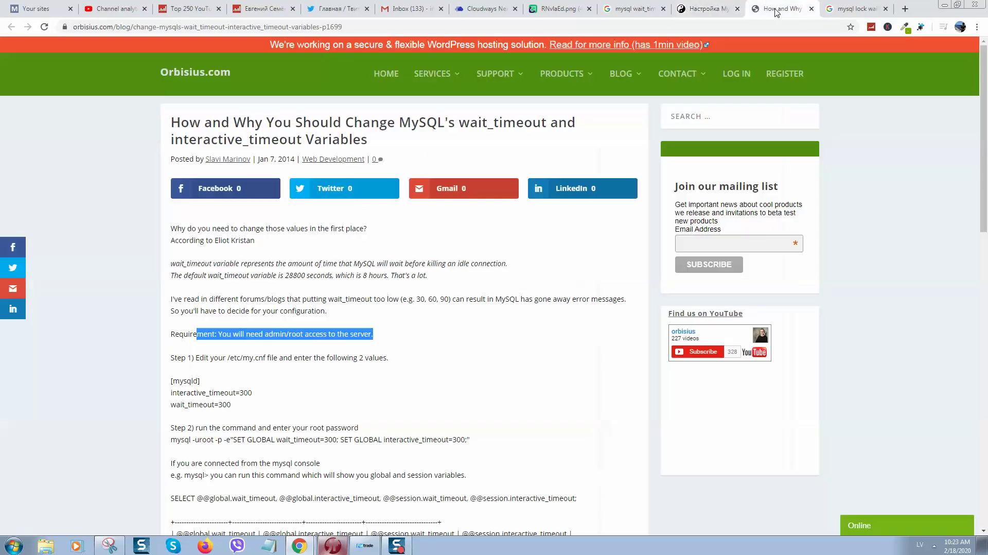
{"action": "left_click", "coordinate": [565, 10]}
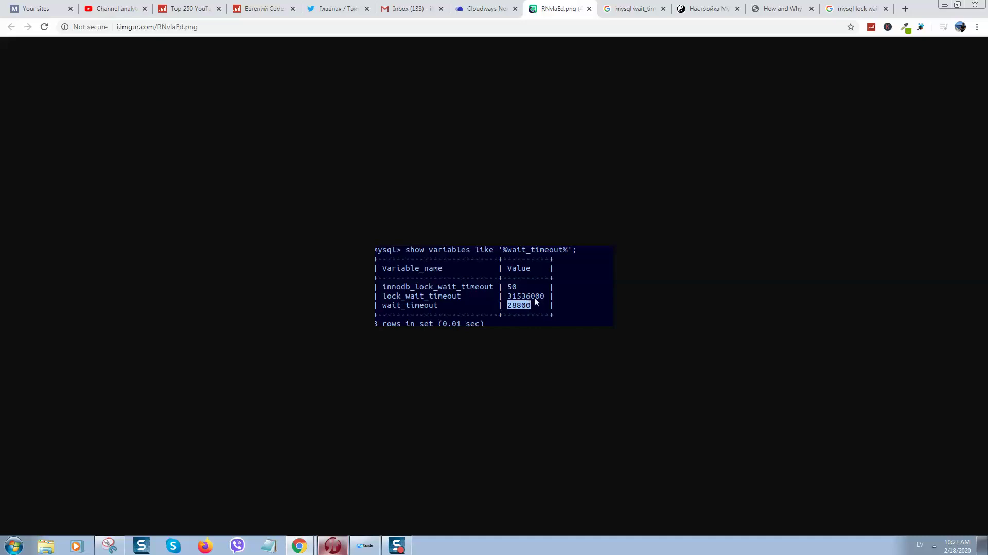
{"action": "left_click", "coordinate": [484, 9]}
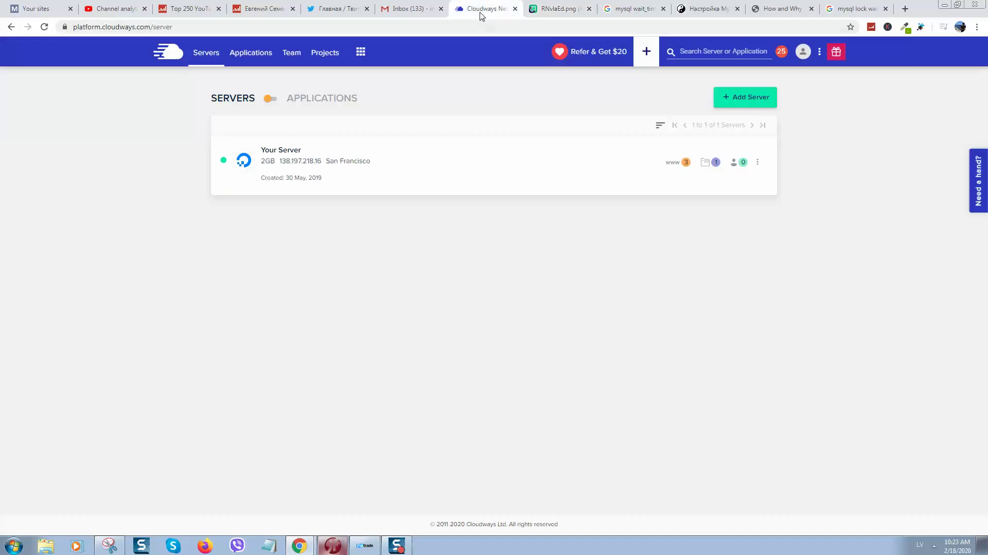
- Open Your Server's Monitoring summary: Problematic health, 82% CPU, 1.04 GB of 2 GB RAM
{"action": "left_click", "coordinate": [276, 154]}
{"action": "left_click", "coordinate": [241, 184]}
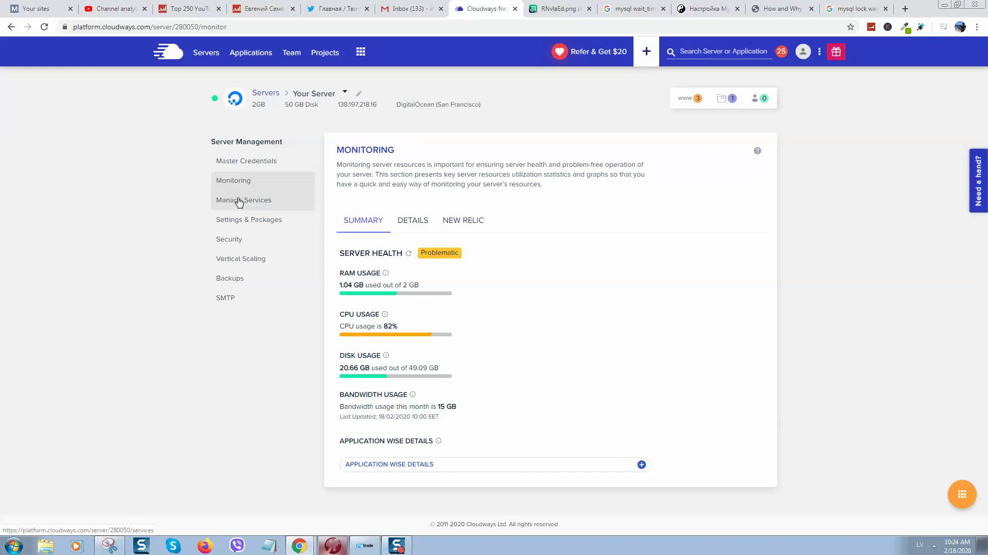
- Open the server's advanced settings and scroll to the MySQL section
{"action": "left_click", "coordinate": [260, 228]}
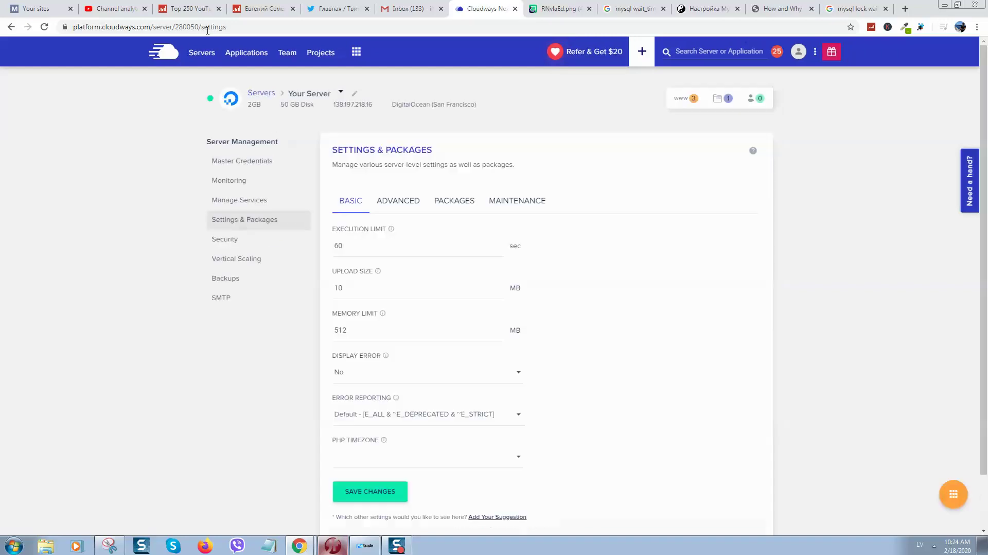
{"action": "left_click", "coordinate": [405, 206]}
{"action": "scroll", "coordinate": [489, 326], "scroll_direction": "down", "scroll_amount": 7}
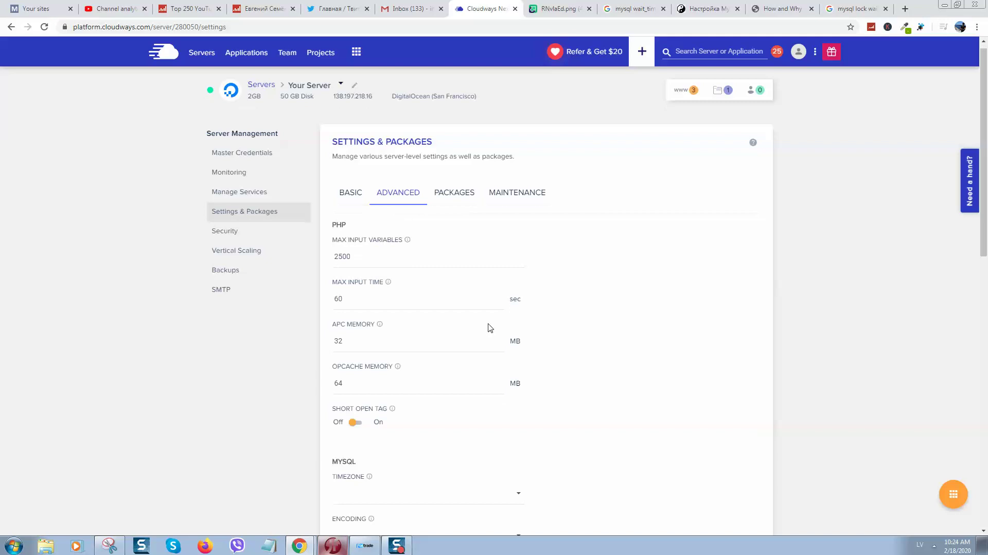
{"action": "scroll", "coordinate": [435, 263], "scroll_direction": "down", "scroll_amount": 3}
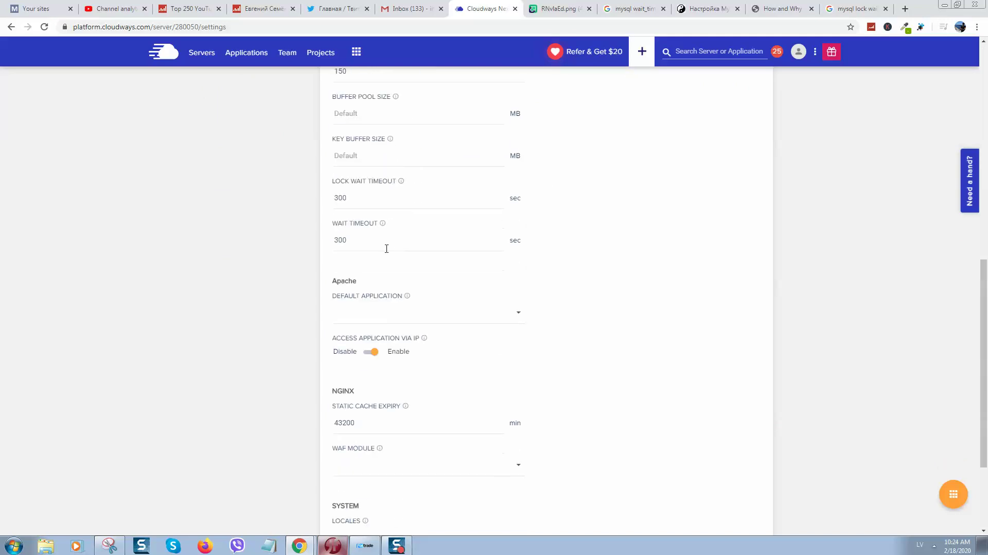
{"action": "scroll", "coordinate": [386, 249], "scroll_direction": "up", "scroll_amount": 4}
{"action": "scroll", "coordinate": [376, 212], "scroll_direction": "up", "scroll_amount": 1}
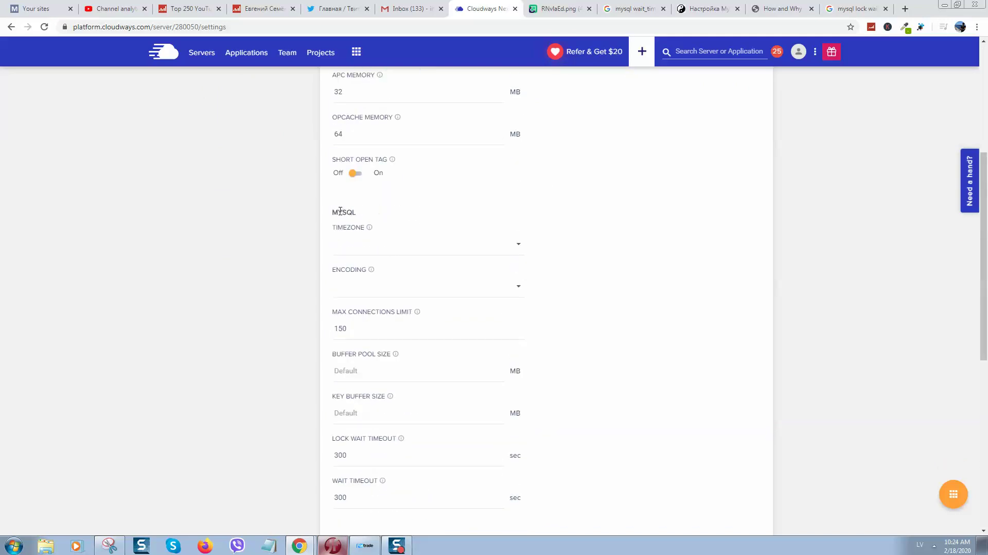
{"action": "scroll", "coordinate": [387, 291], "scroll_direction": "down", "scroll_amount": 3}
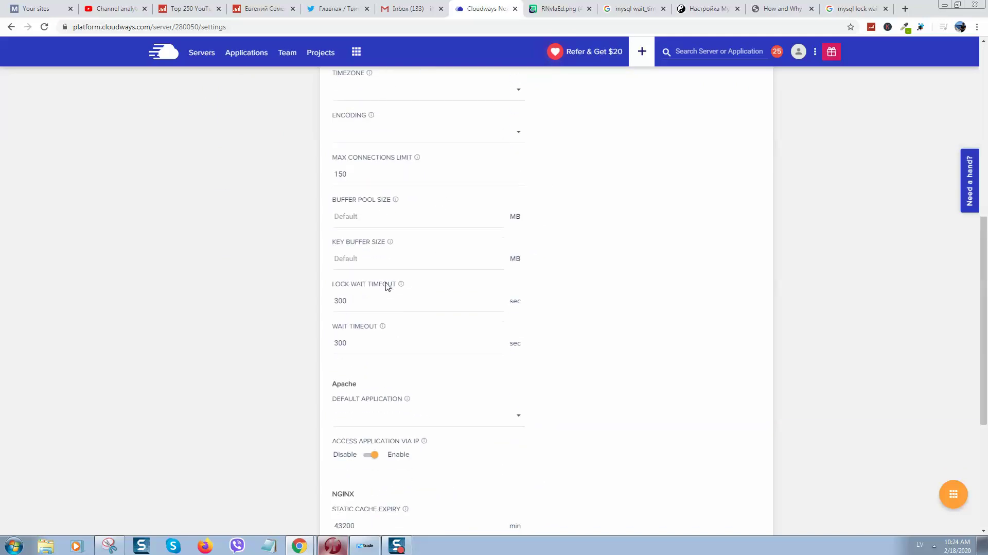
{"action": "scroll", "coordinate": [380, 270], "scroll_direction": "down", "scroll_amount": 1}
- Inspect the Lock Wait Timeout and Wait Timeout values of 300 sec, then view the MySQL variables screenshot
{"action": "left_click_drag", "start_coordinate": [346, 234], "coordinate": [404, 236]}
{"action": "left_click", "coordinate": [362, 249]}
{"action": "double_click", "coordinate": [362, 250]}
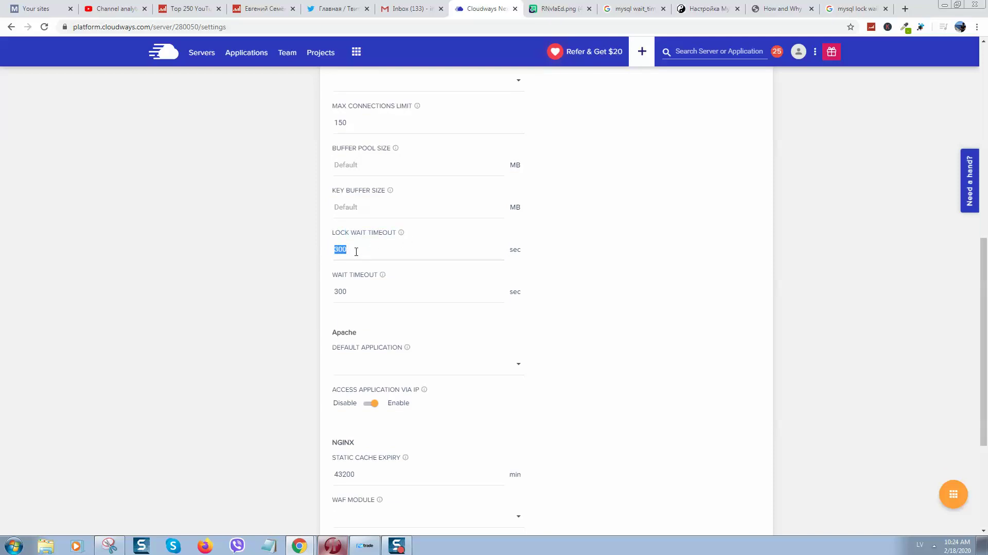
{"action": "left_click", "coordinate": [351, 250]}
{"action": "left_click_drag", "start_coordinate": [366, 250], "coordinate": [304, 252]}
{"action": "mouse_move", "coordinate": [401, 236]}
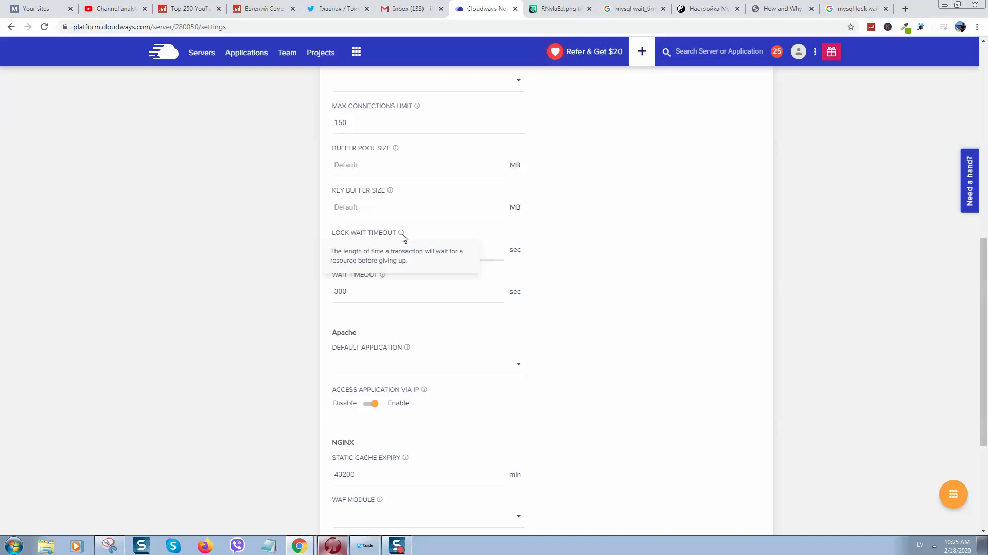
{"action": "left_click", "coordinate": [637, 247]}
{"action": "scroll", "coordinate": [400, 258], "scroll_direction": "down", "scroll_amount": 2}
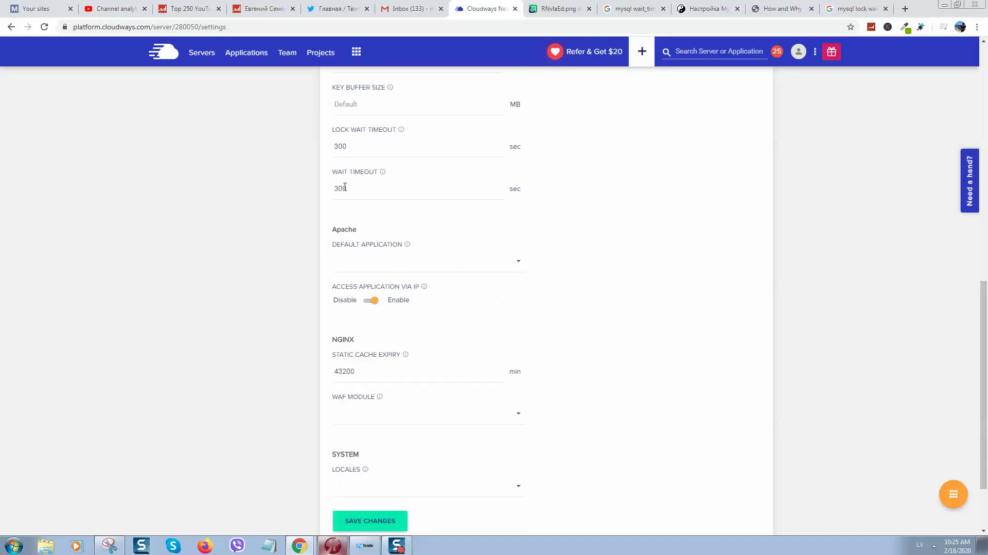
{"action": "mouse_move", "coordinate": [383, 173]}
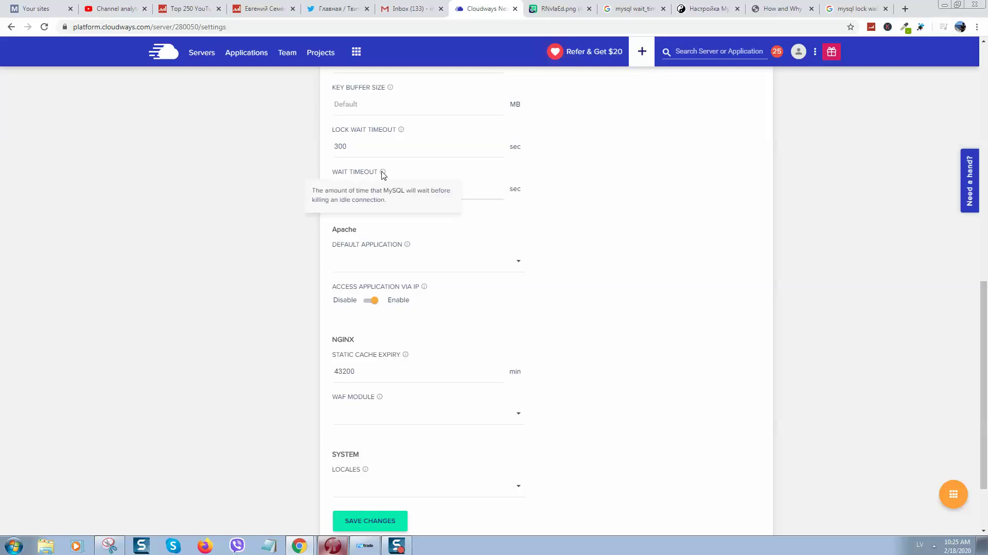
{"action": "left_click", "coordinate": [553, 8]}
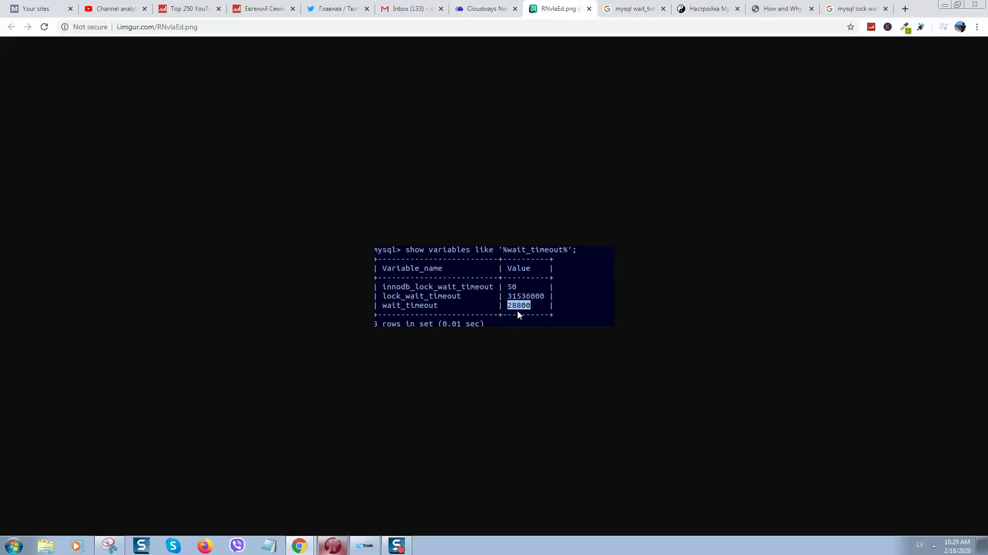
- Back in the server's advanced settings, select the WAIT TIMEOUT value 300 and scroll the page
{"action": "left_click", "coordinate": [483, 9]}
{"action": "double_click", "coordinate": [365, 182]}
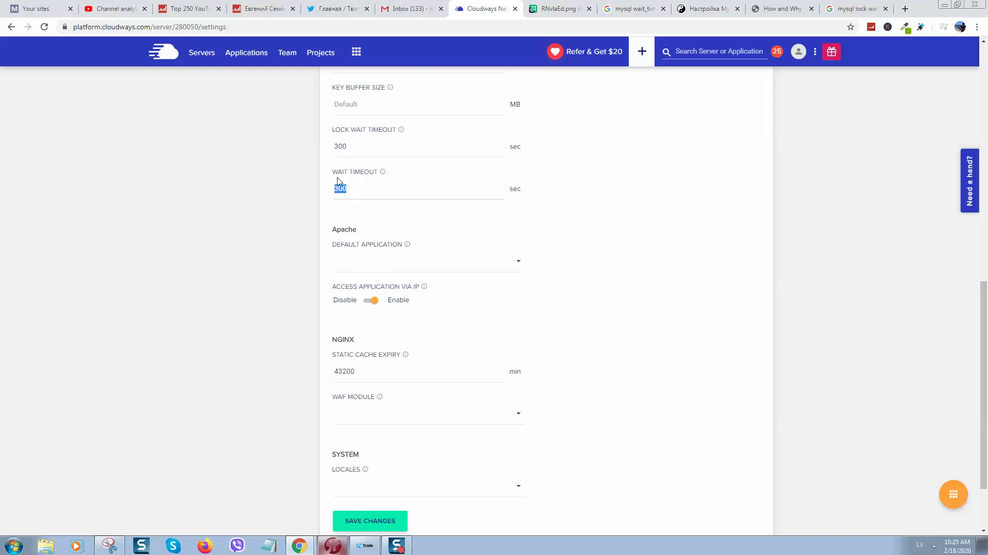
{"action": "left_click", "coordinate": [619, 212]}
{"action": "scroll", "coordinate": [540, 195], "scroll_direction": "down", "scroll_amount": 3}
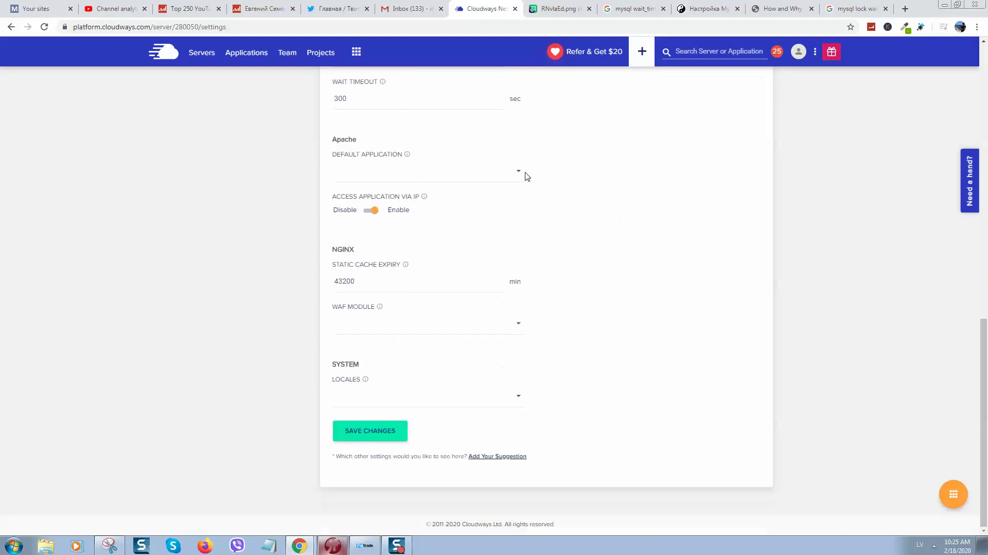
{"action": "scroll", "coordinate": [276, 209], "scroll_direction": "up", "scroll_amount": 15}
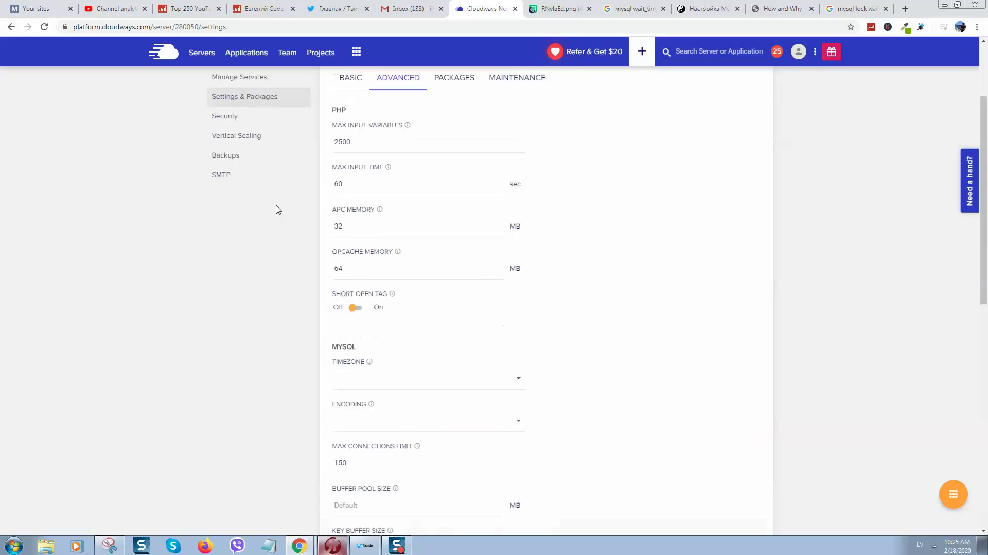
- Restart Your Server from its actions menu in the servers list, then open a new tab
{"action": "left_click", "coordinate": [252, 163]}
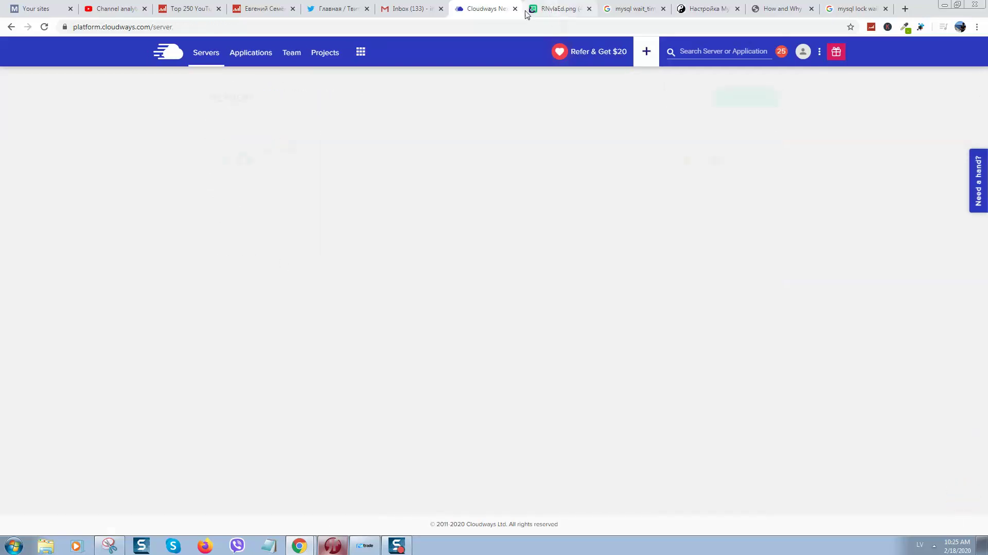
{"action": "left_click", "coordinate": [758, 162]}
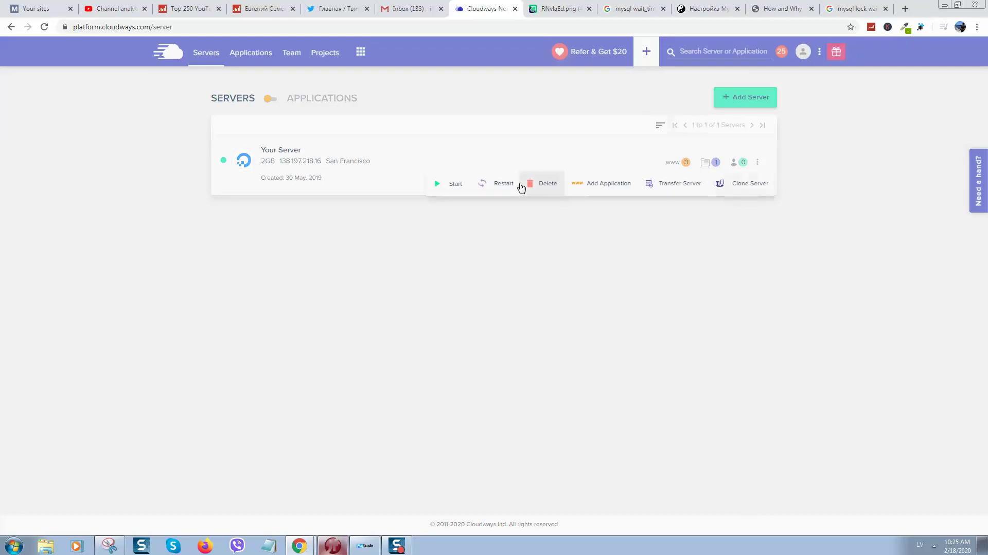
{"action": "left_click", "coordinate": [401, 289]}
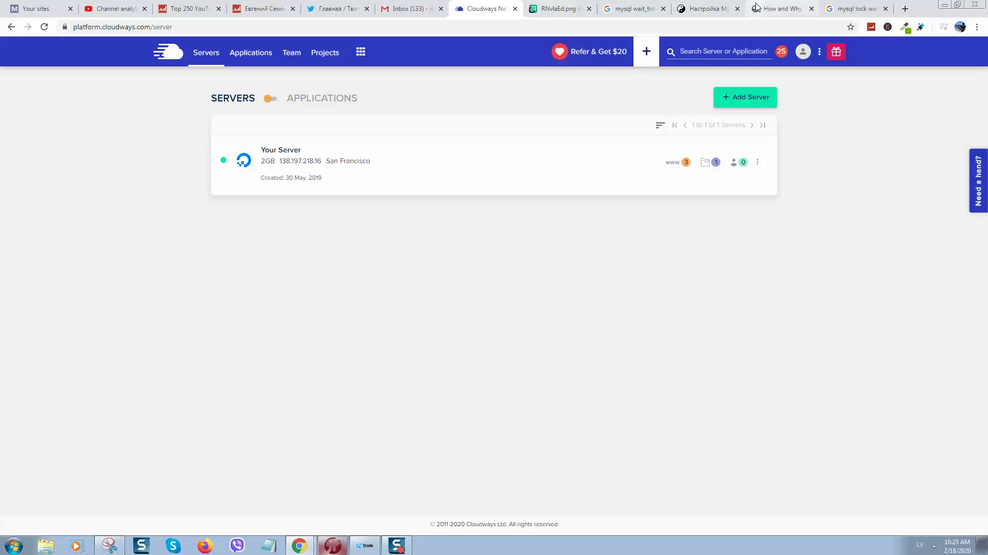
{"action": "left_click", "coordinate": [906, 8]}
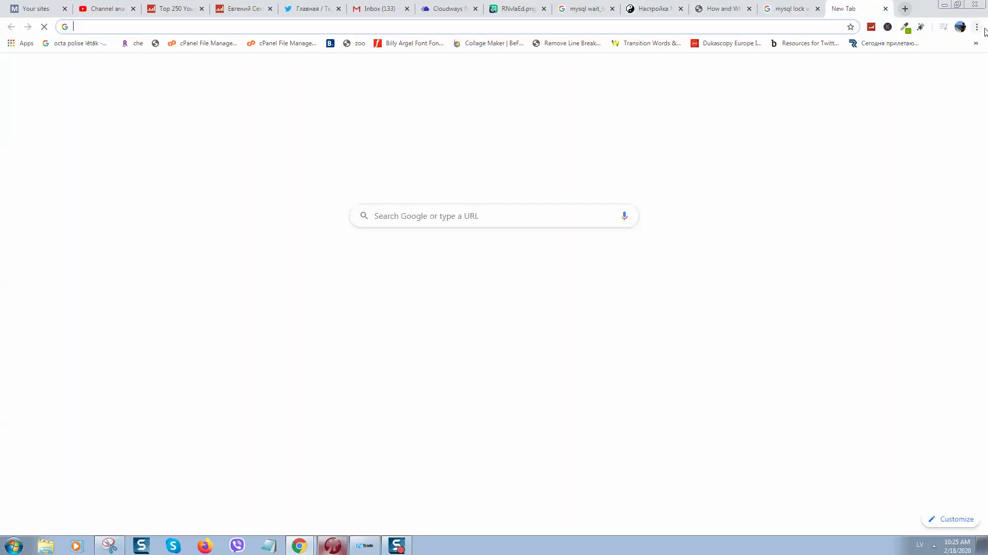
- Load peakget.com in a new incognito window
{"action": "left_click", "coordinate": [977, 26]}
{"action": "left_click", "coordinate": [959, 66]}
{"action": "type", "text": "pea"}
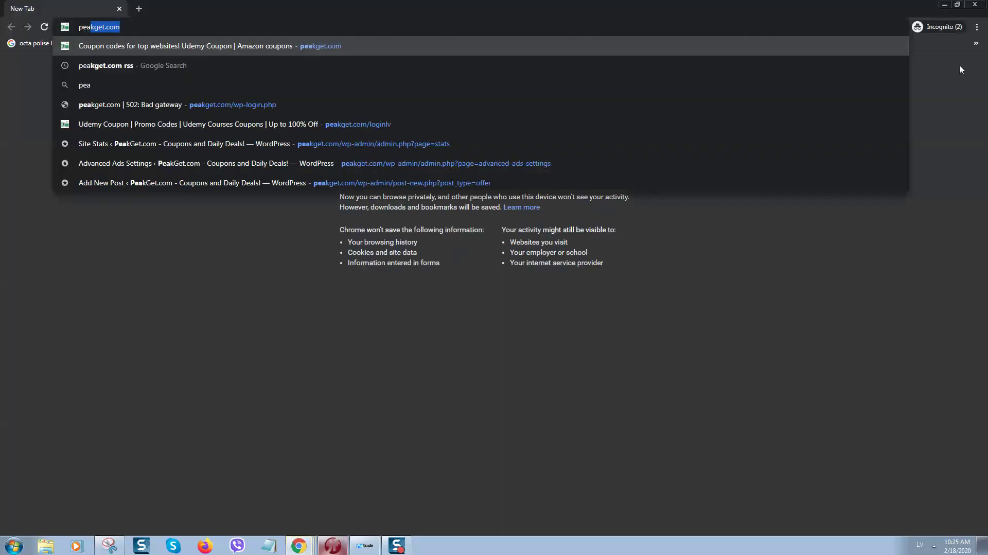
{"action": "type", "text": "get.com"}
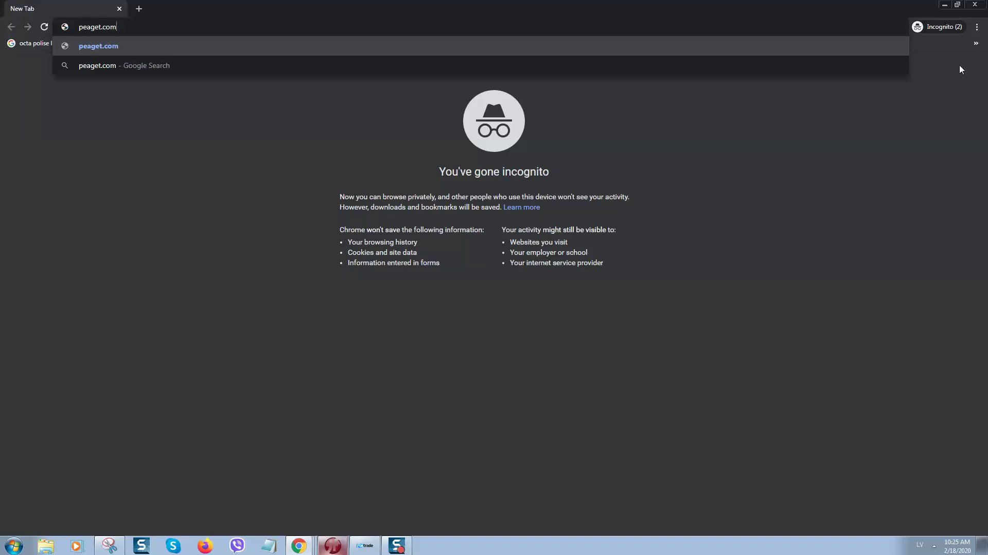
{"action": "key", "text": "BackSpace"}
{"action": "key", "text": "BackSpace"}
{"action": "key", "text": "BackSpace"}
{"action": "key", "text": "BackSpace"}
{"action": "key", "text": "BackSpace"}
{"action": "key", "text": "BackSpace"}
{"action": "key", "text": "BackSpace"}
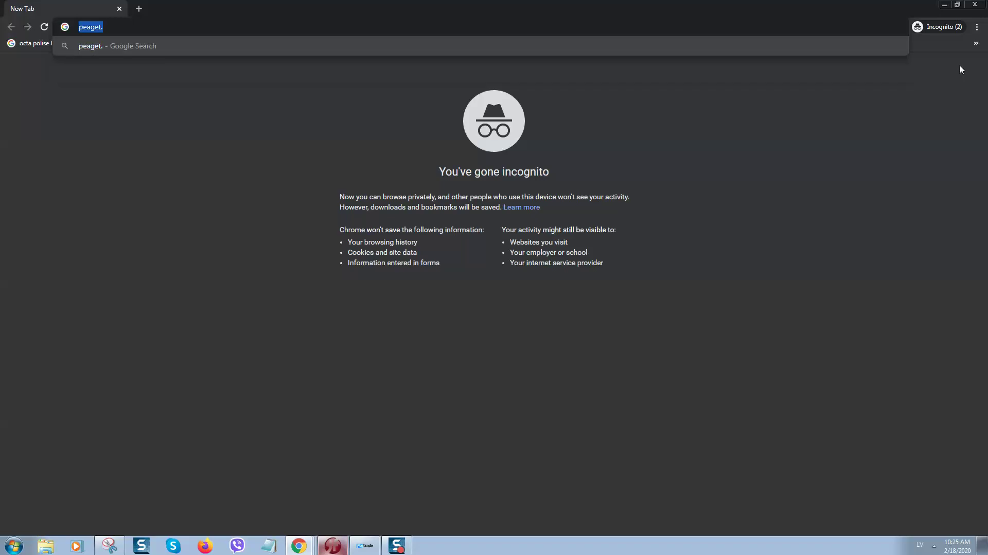
{"action": "type", "text": "kge"}
{"action": "key", "text": "Return"}
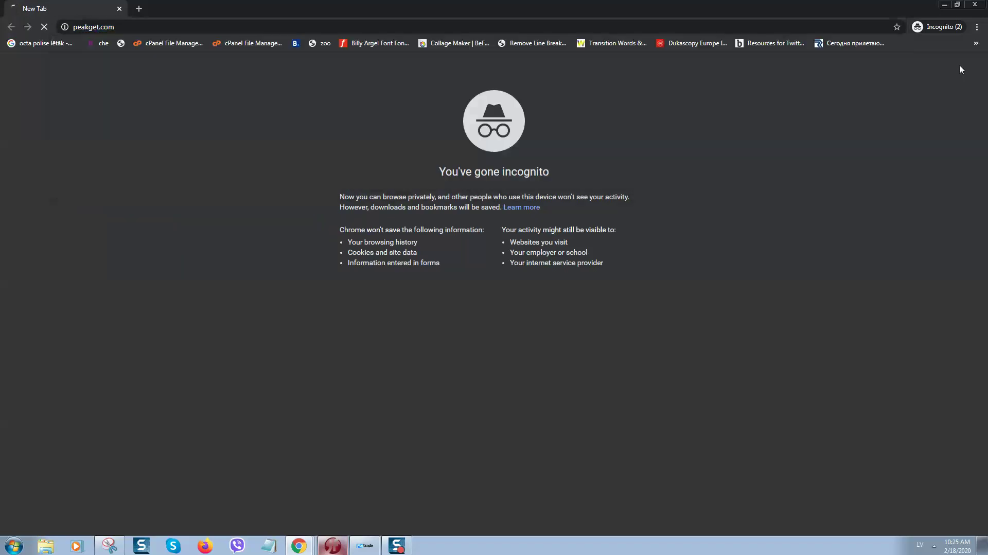
- Scroll through the peakget.com homepage, then close the incognito window
{"action": "scroll", "coordinate": [900, 161], "scroll_direction": "down", "scroll_amount": 6}
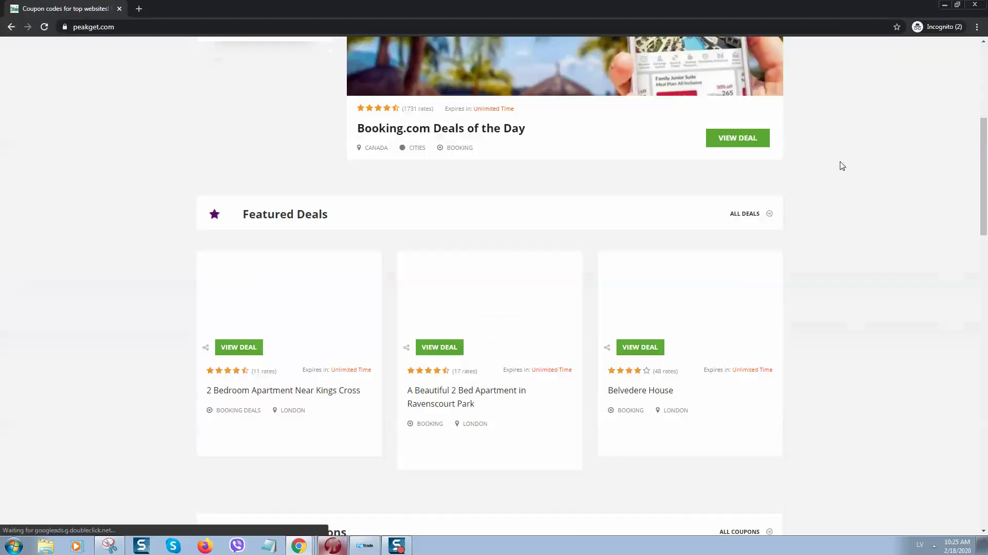
{"action": "scroll", "coordinate": [579, 152], "scroll_direction": "up", "scroll_amount": 6}
{"action": "scroll", "coordinate": [480, 219], "scroll_direction": "down", "scroll_amount": 6}
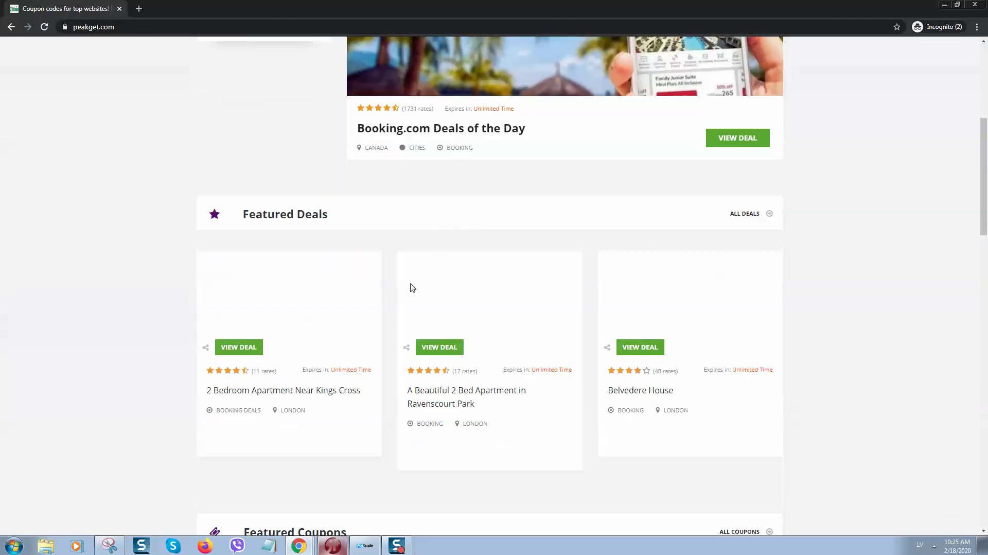
{"action": "scroll", "coordinate": [479, 155], "scroll_direction": "up", "scroll_amount": 4}
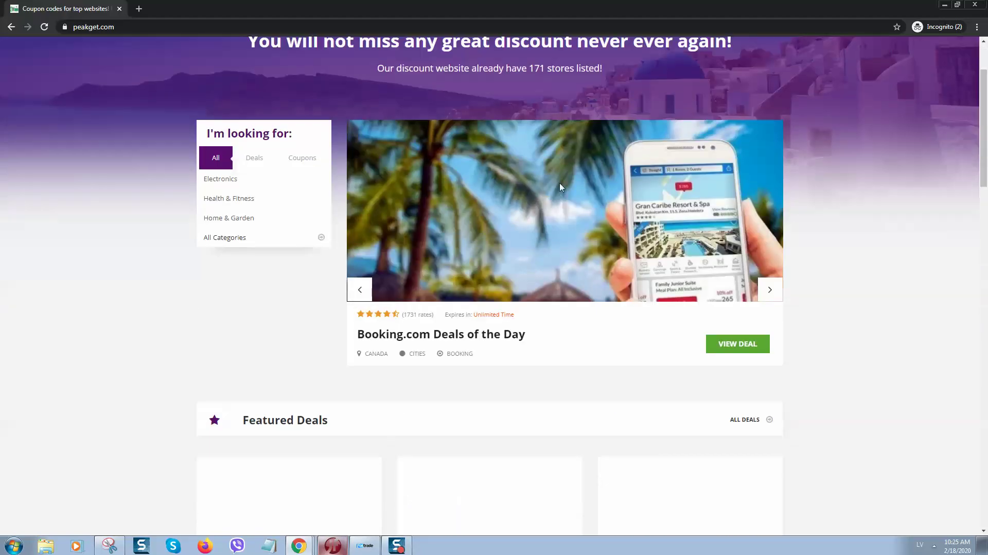
{"action": "scroll", "coordinate": [530, 192], "scroll_direction": "down", "scroll_amount": 18}
{"action": "scroll", "coordinate": [583, 199], "scroll_direction": "down", "scroll_amount": 1}
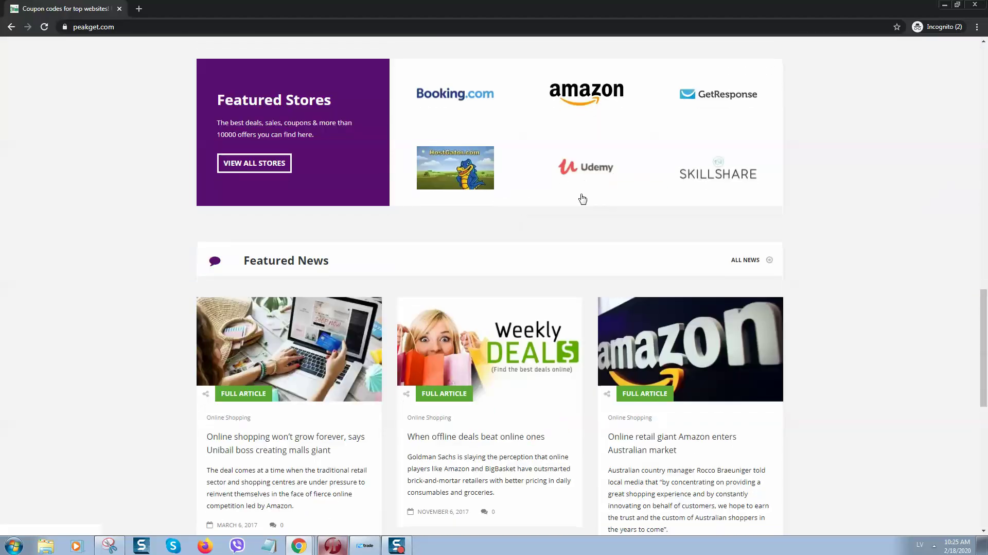
{"action": "scroll", "coordinate": [560, 218], "scroll_direction": "down", "scroll_amount": 7}
{"action": "scroll", "coordinate": [529, 278], "scroll_direction": "up", "scroll_amount": 3}
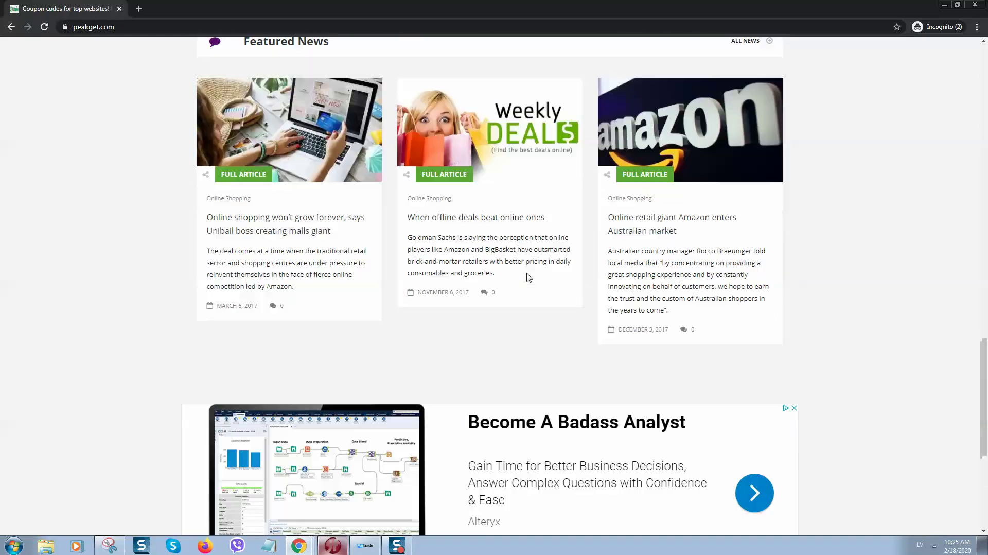
{"action": "scroll", "coordinate": [529, 278], "scroll_direction": "up", "scroll_amount": 2}
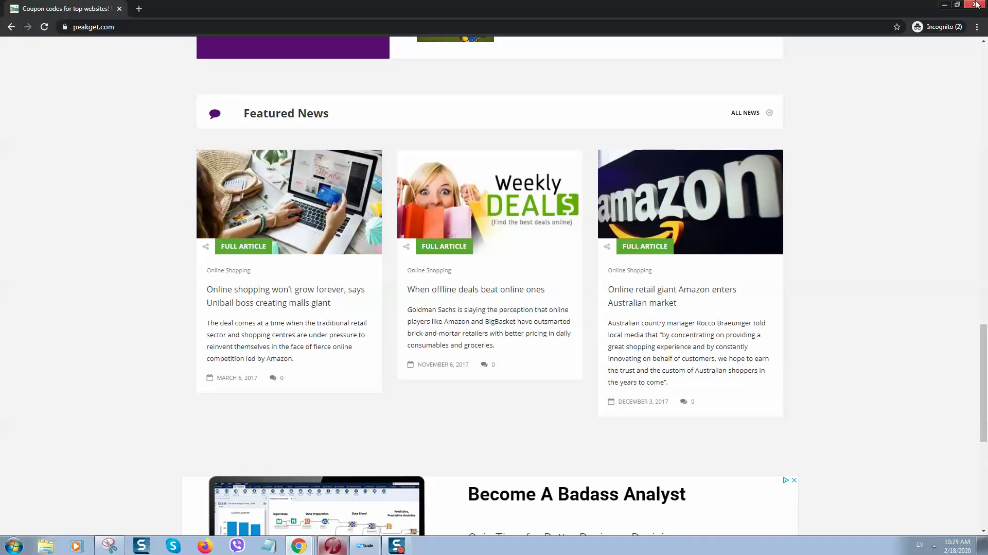
{"action": "left_click", "coordinate": [975, 4]}
- Close the empty new tab to return to the Cloudways servers list showing Your Server
{"action": "left_click", "coordinate": [885, 9]}
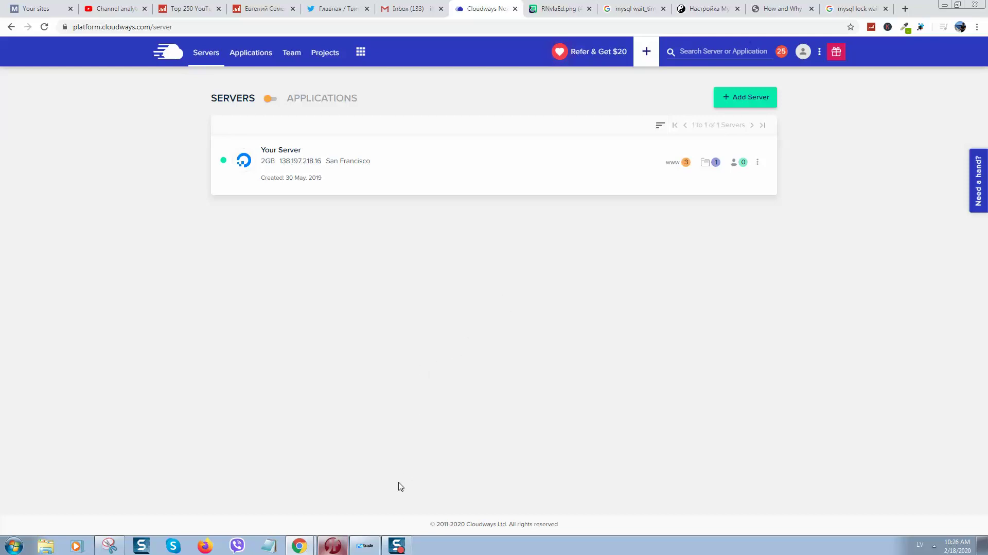
{"action": "mouse_move", "coordinate": [401, 550]}
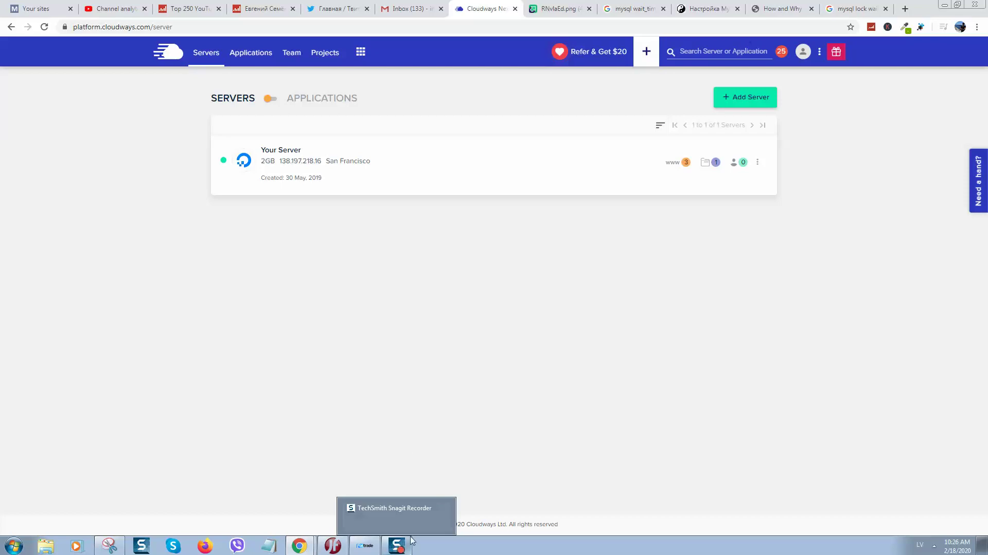